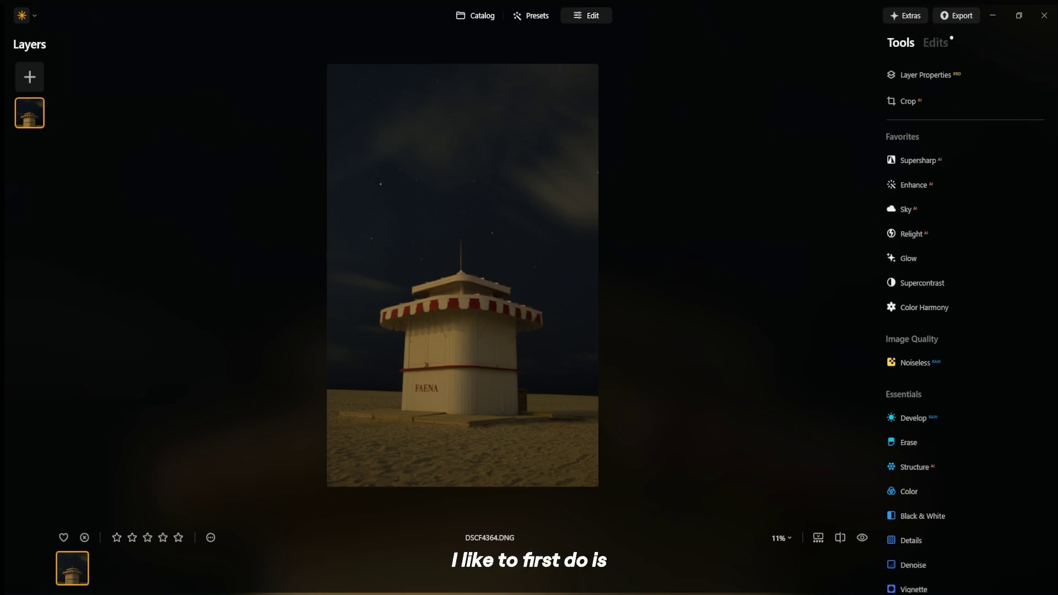
# Mask Enhance AI with a diagonal linear gradient toward the lower foreground.
pyautogui.click(907, 187)
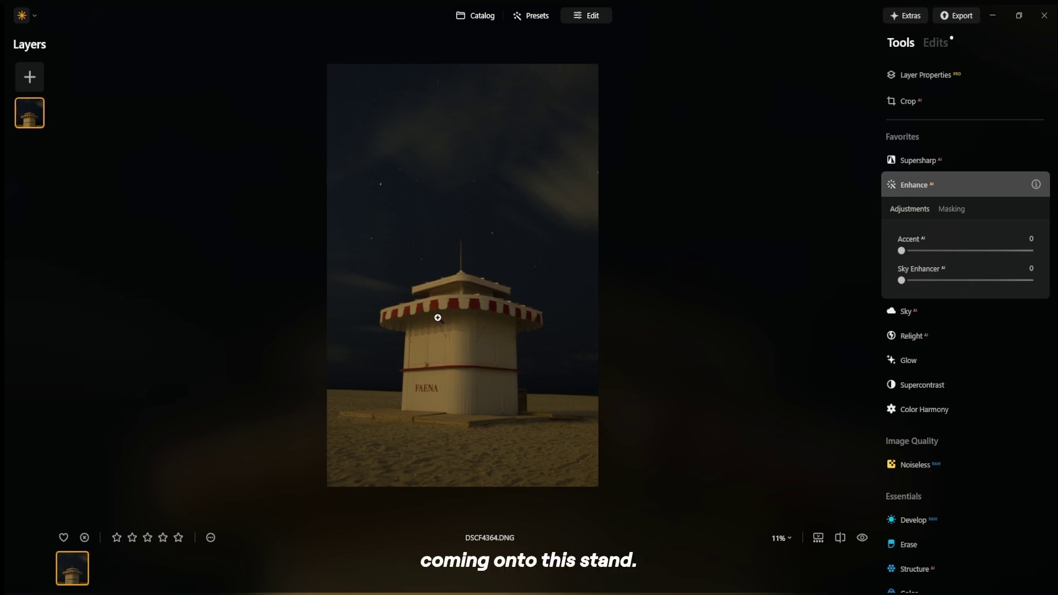
pyautogui.click(955, 209)
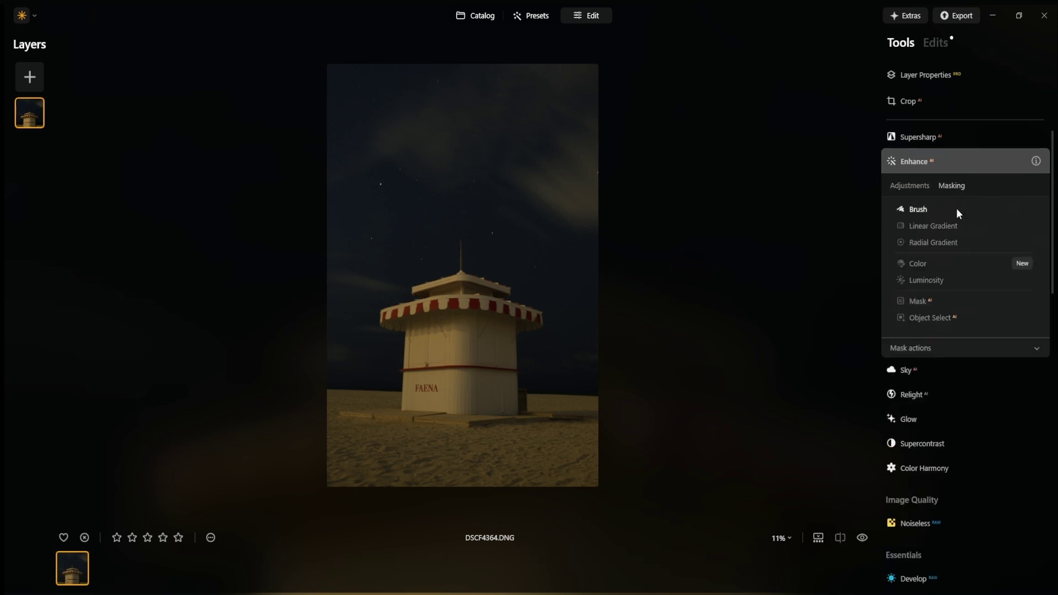
pyautogui.click(920, 226)
pyautogui.moveTo(379, 428); pyautogui.dragTo(485, 225)
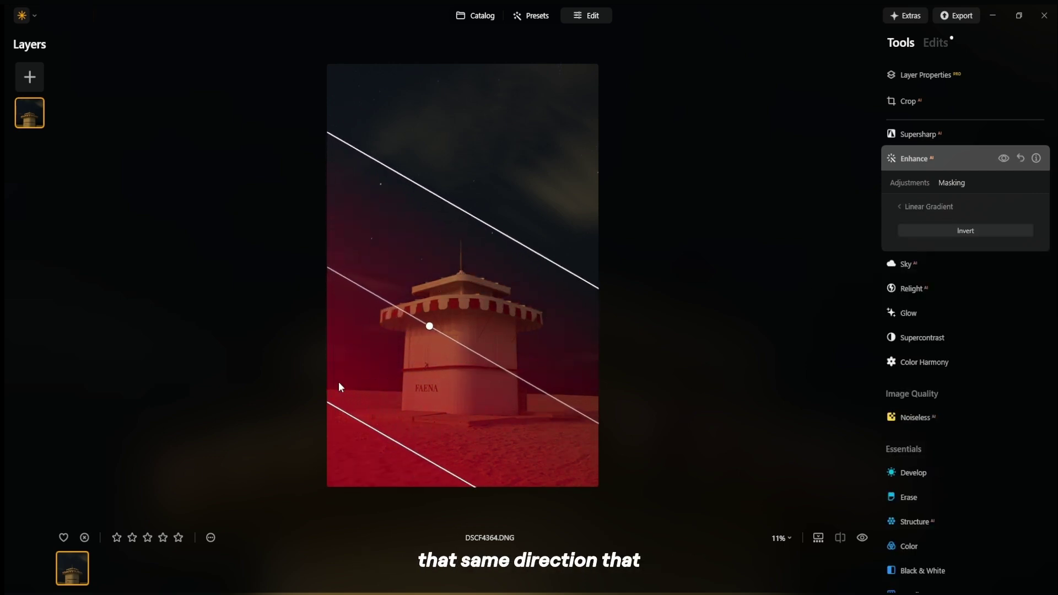
# Set Enhance AI Accent to 35 and Sky Enhancer to 11.
pyautogui.click(907, 182)
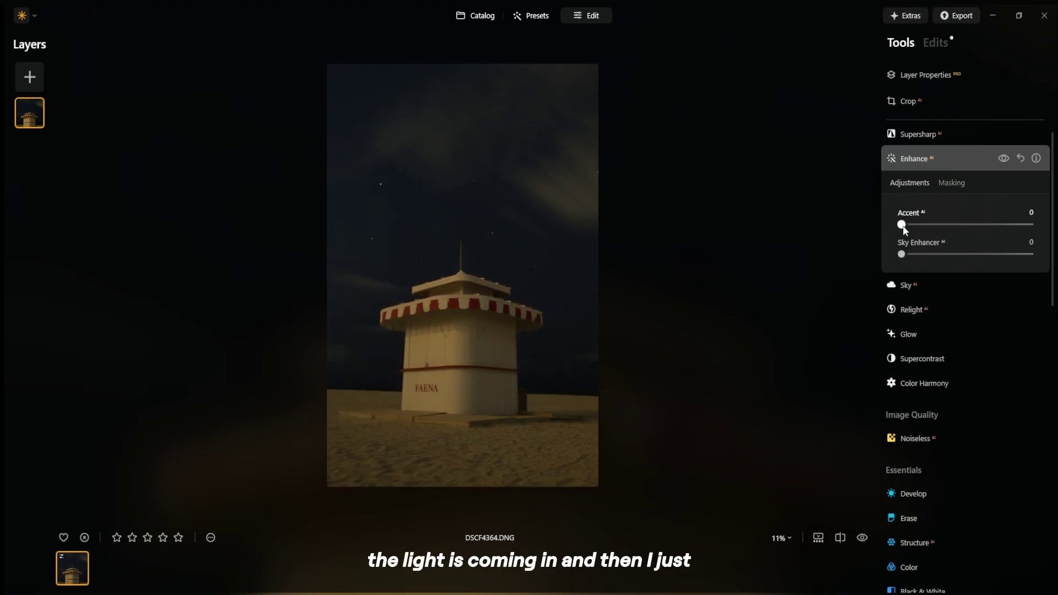
pyautogui.moveTo(903, 227); pyautogui.dragTo(948, 224)
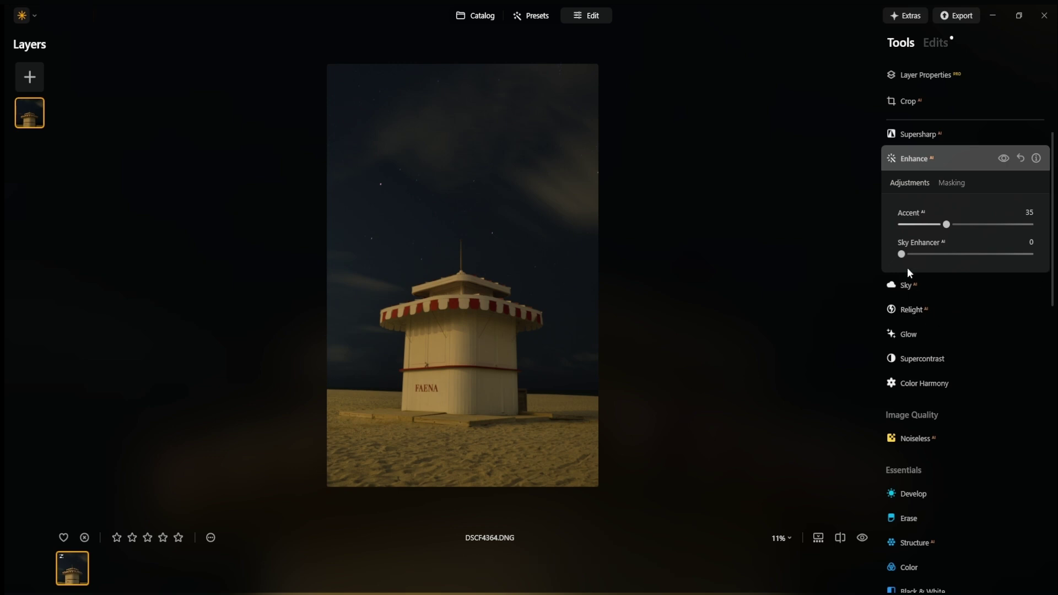
pyautogui.moveTo(912, 255); pyautogui.dragTo(918, 256)
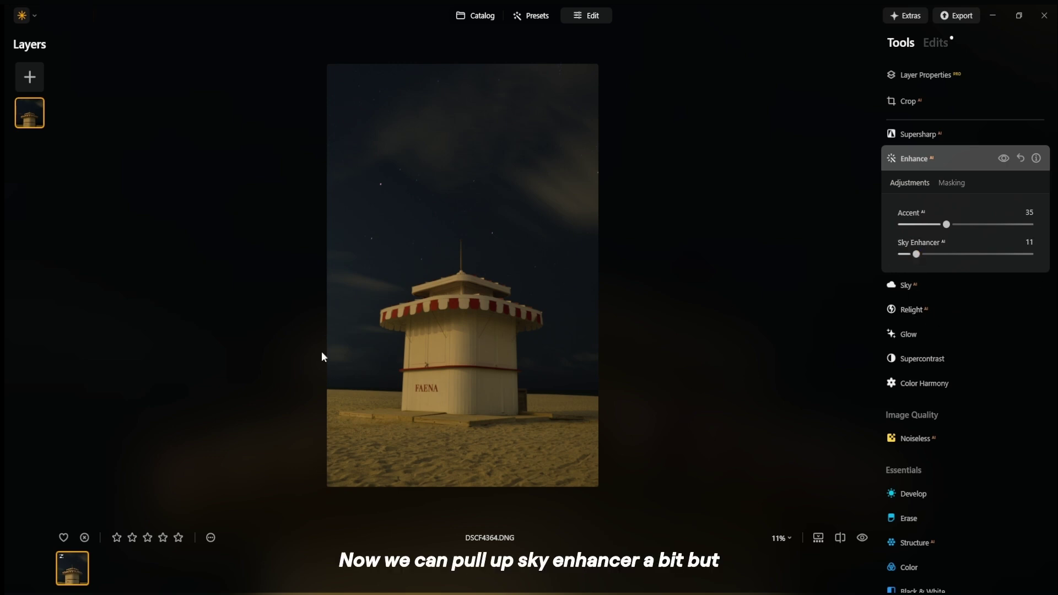
# Set Relight AI to Brightness Near 38, Brightness Far 11 and Depth 68, comparing before and after.
pyautogui.click(947, 156)
pyautogui.click(905, 210)
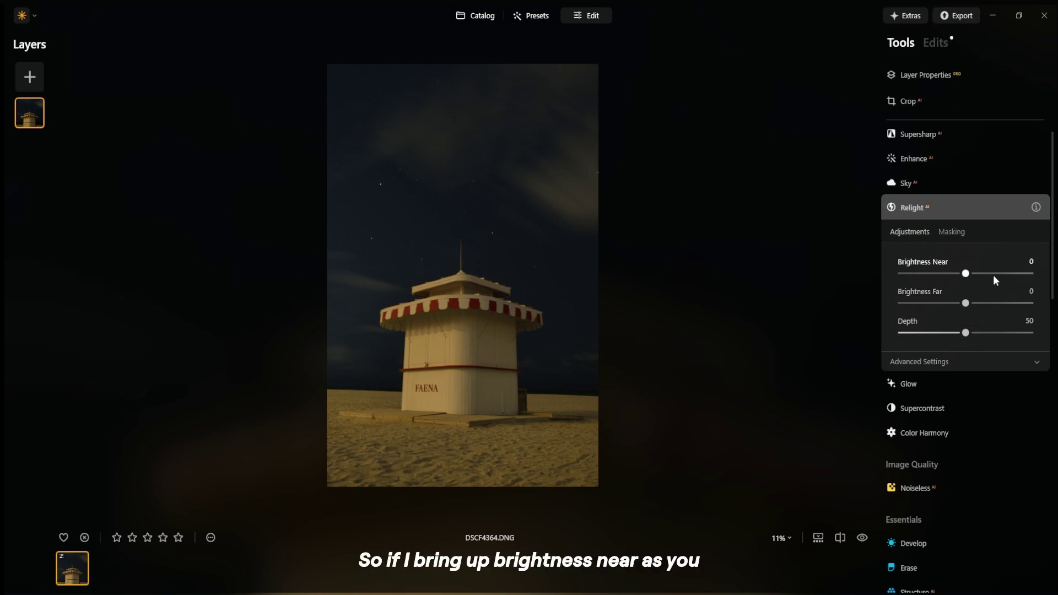
pyautogui.moveTo(964, 276); pyautogui.dragTo(994, 279)
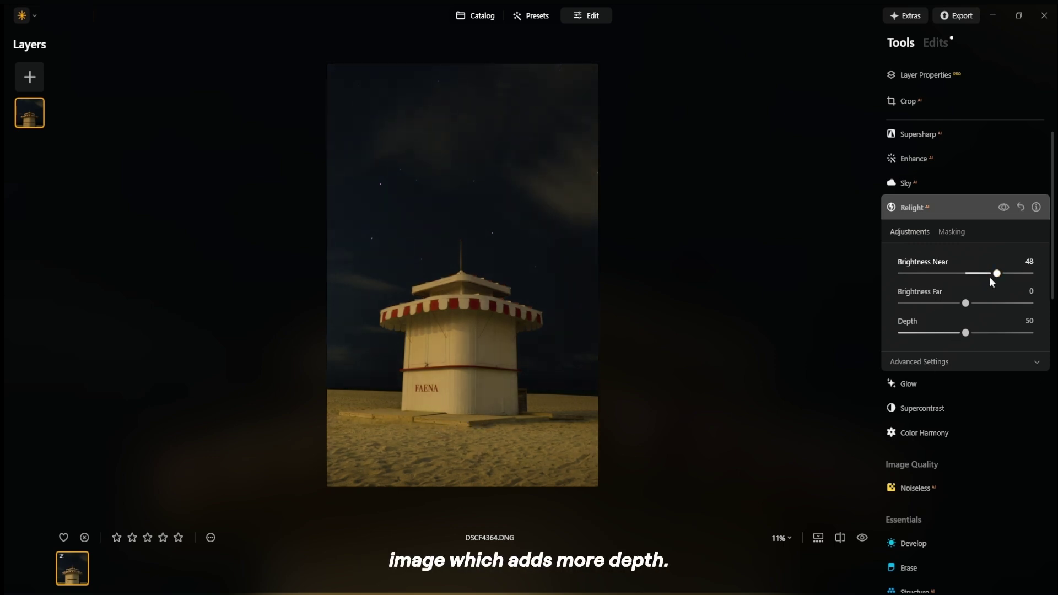
pyautogui.moveTo(994, 274)
pyautogui.mouseDown()
pyautogui.moveTo(977, 277)
pyautogui.moveTo(987, 278)
pyautogui.mouseUp()
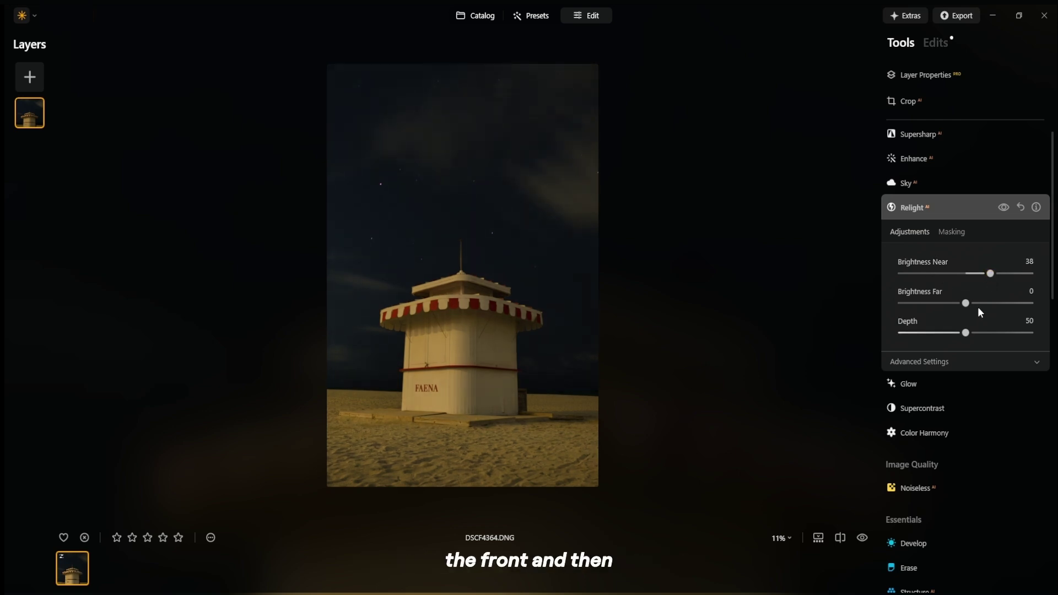
pyautogui.click(975, 303)
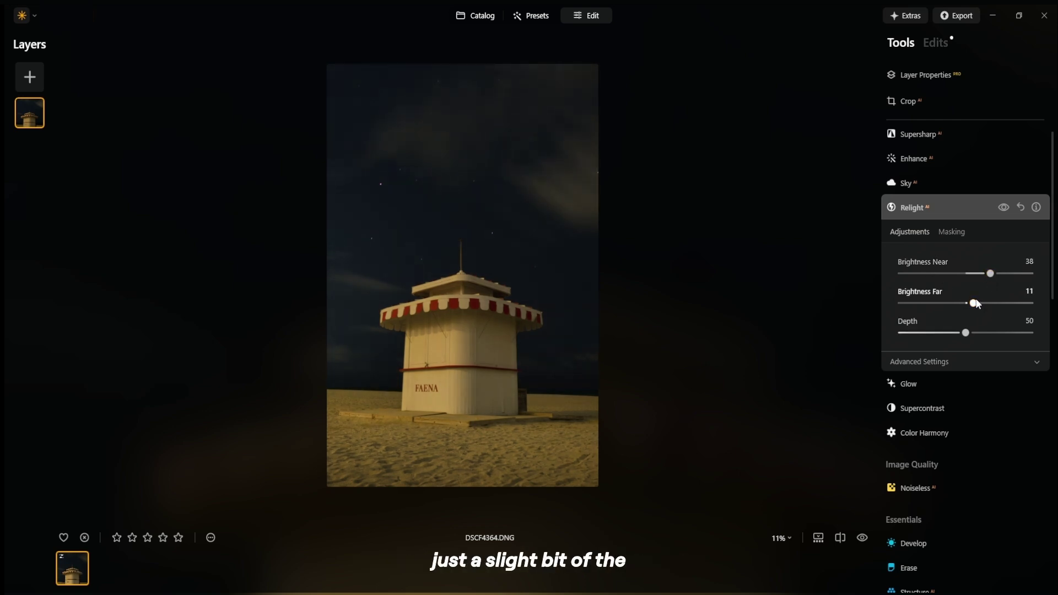
pyautogui.moveTo(965, 333); pyautogui.dragTo(990, 332)
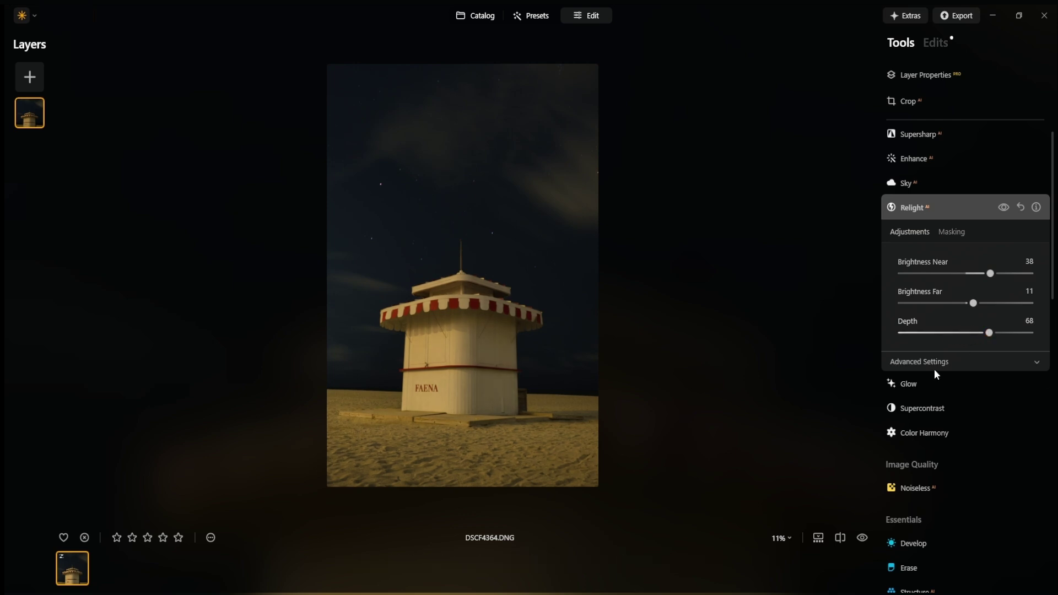
pyautogui.click(1005, 208)
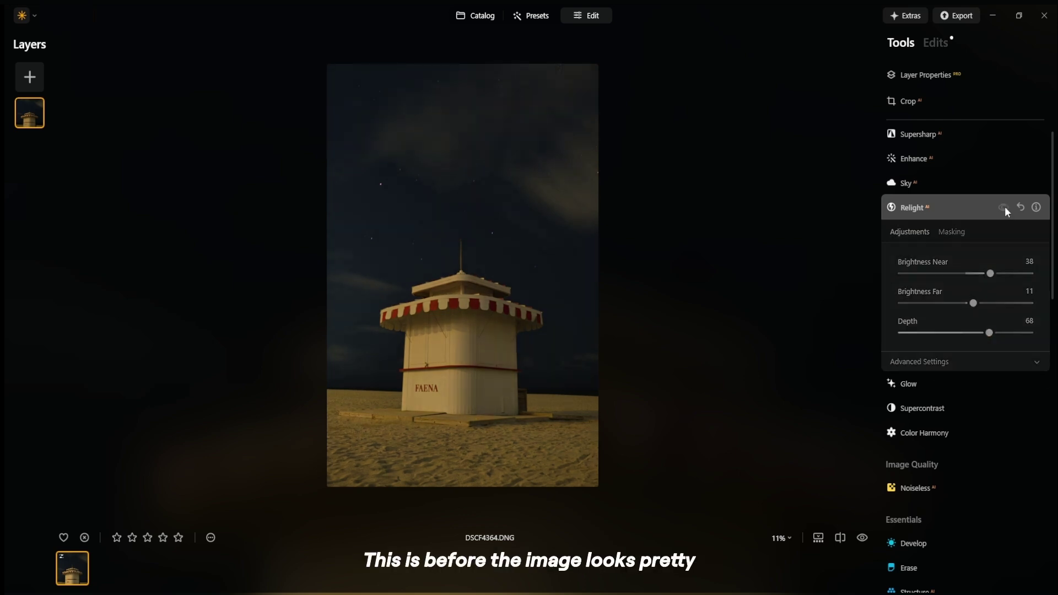
pyautogui.click(1004, 208)
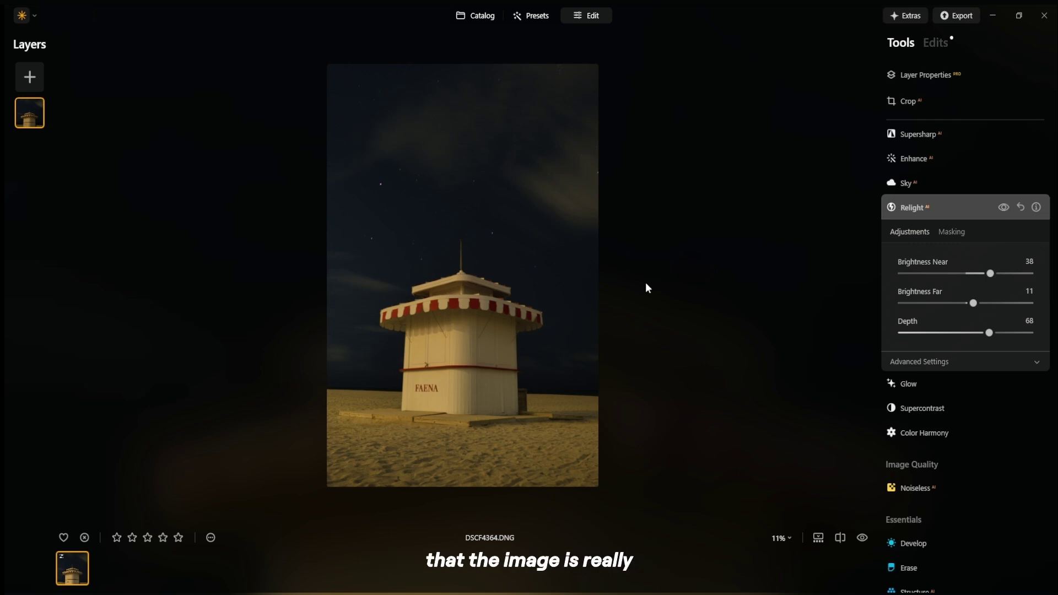
pyautogui.click(959, 210)
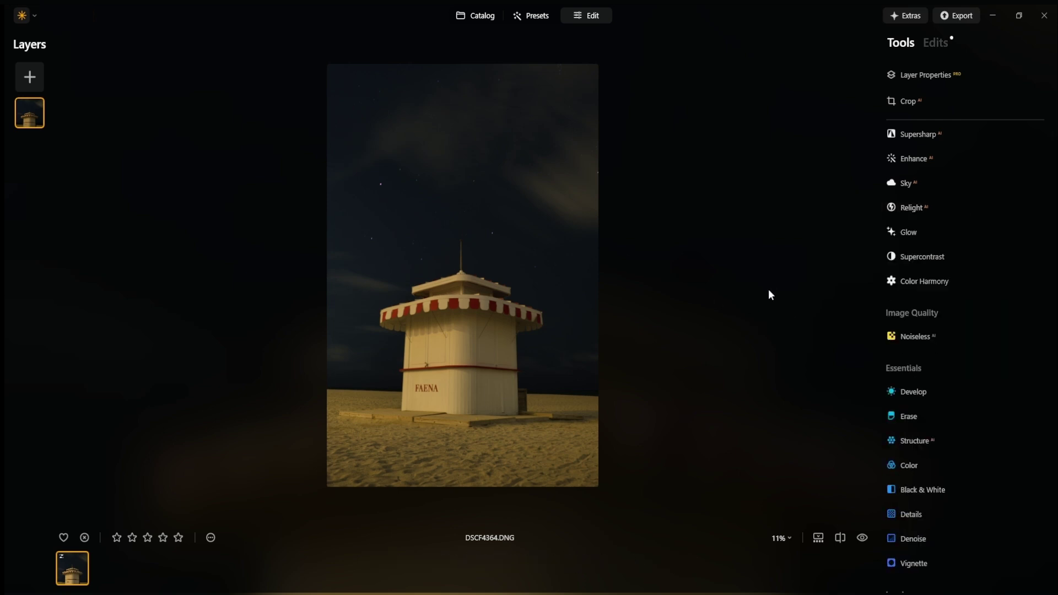
# Set Supercontrast Midtones Contrast to 30 and Shadows Contrast to 8, keeping Highlights at 0.
pyautogui.click(907, 257)
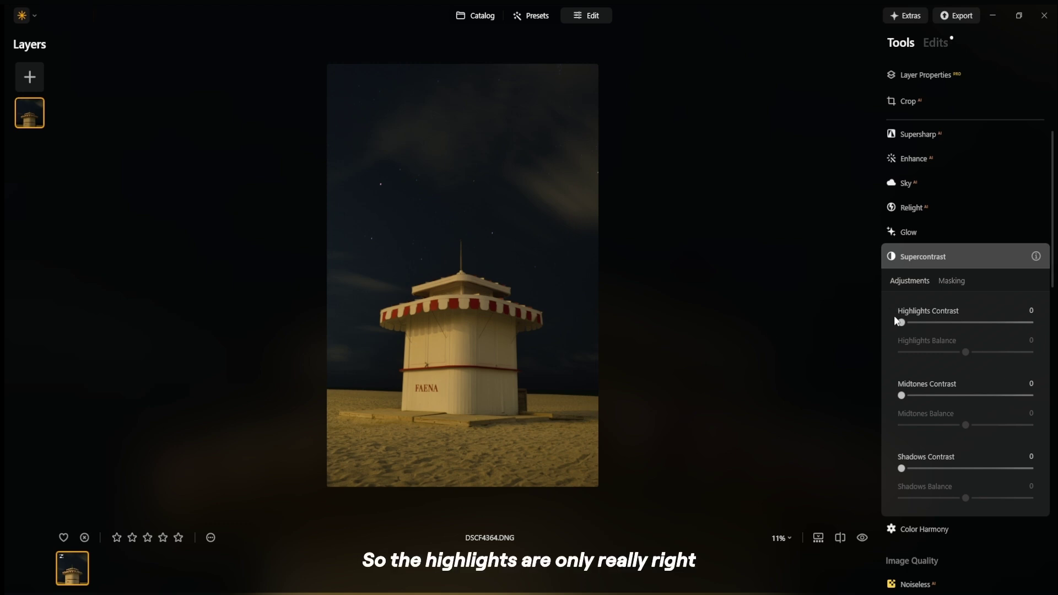
pyautogui.moveTo(902, 323)
pyautogui.mouseDown()
pyautogui.moveTo(969, 324)
pyautogui.moveTo(904, 330)
pyautogui.mouseUp()
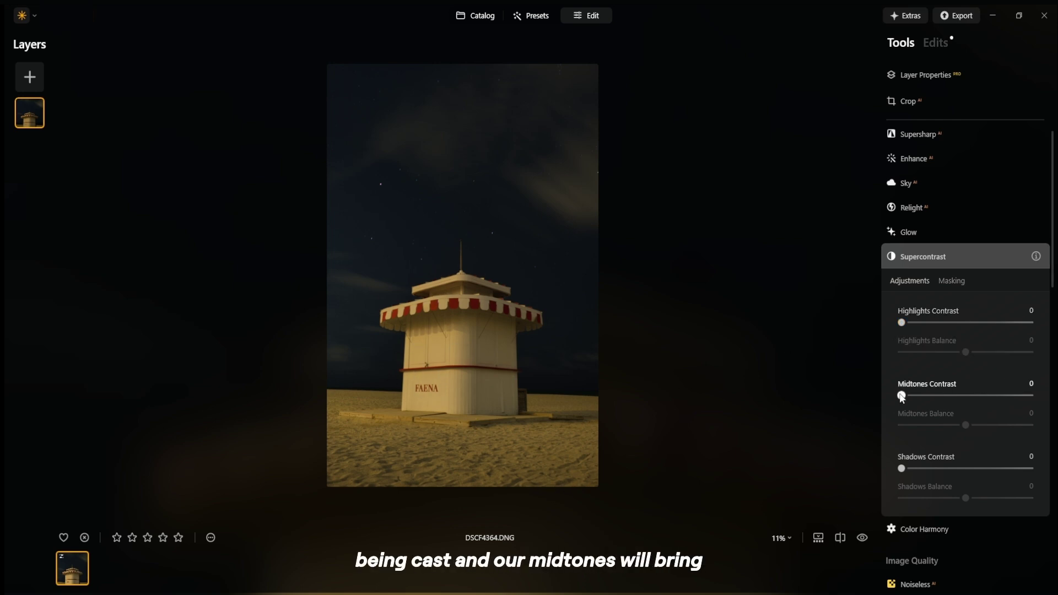
pyautogui.moveTo(902, 396); pyautogui.dragTo(943, 395)
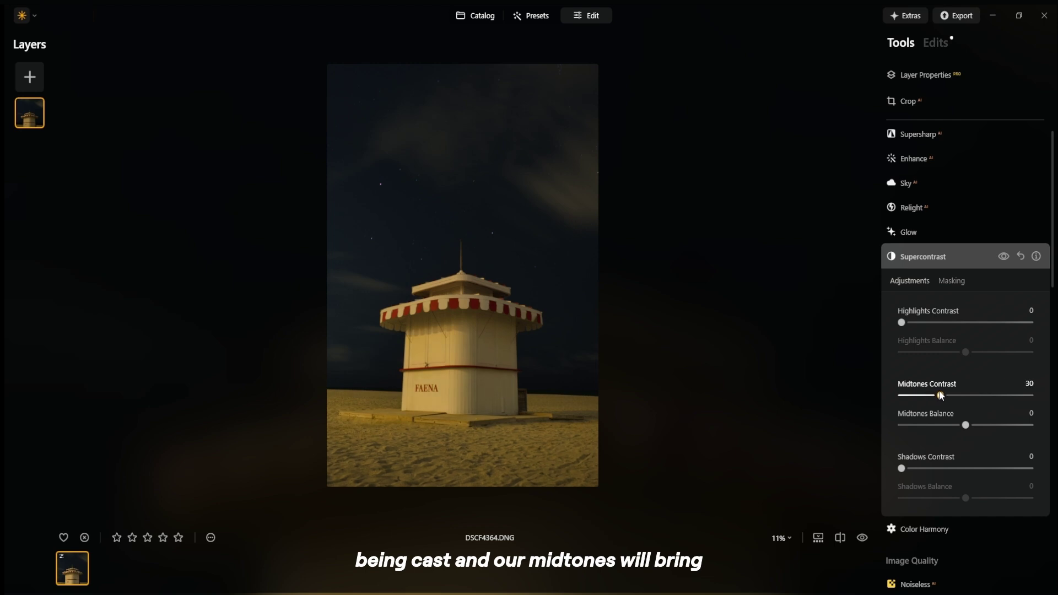
pyautogui.moveTo(902, 468)
pyautogui.mouseDown()
pyautogui.moveTo(927, 469)
pyautogui.moveTo(893, 468)
pyautogui.moveTo(958, 469)
pyautogui.moveTo(910, 469)
pyautogui.mouseUp()
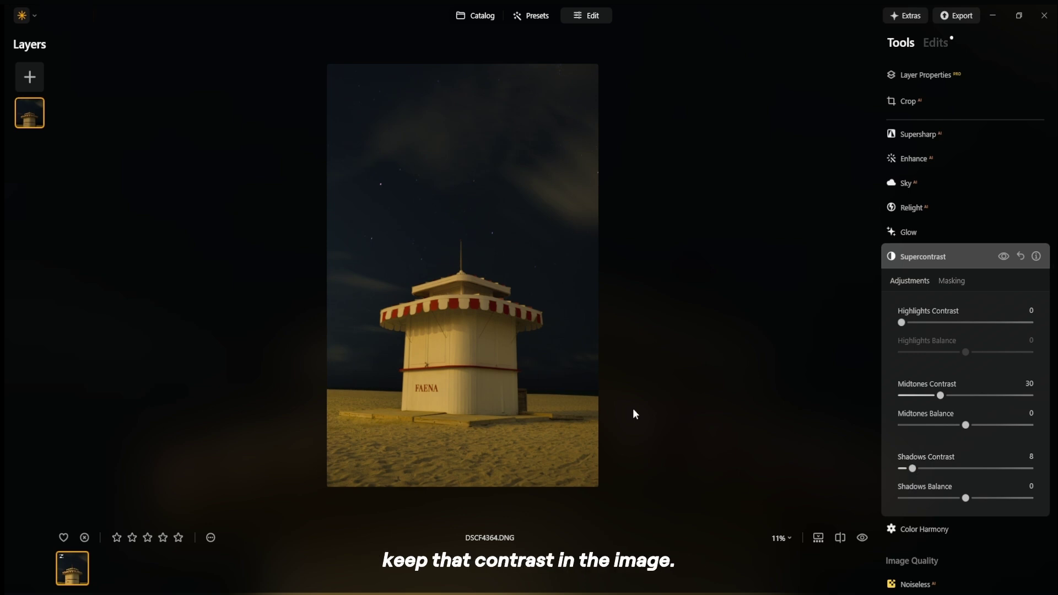
# In Color Harmony, set Warmth to -98, Brilliance to 17 and Color Contrast Amount to 11.
pyautogui.click(930, 257)
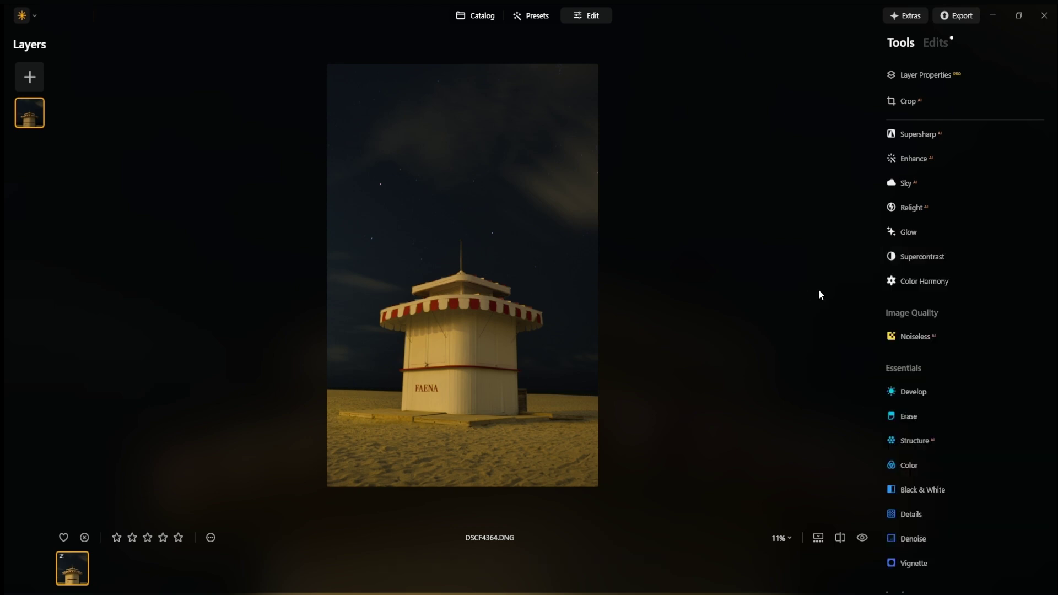
pyautogui.click(907, 284)
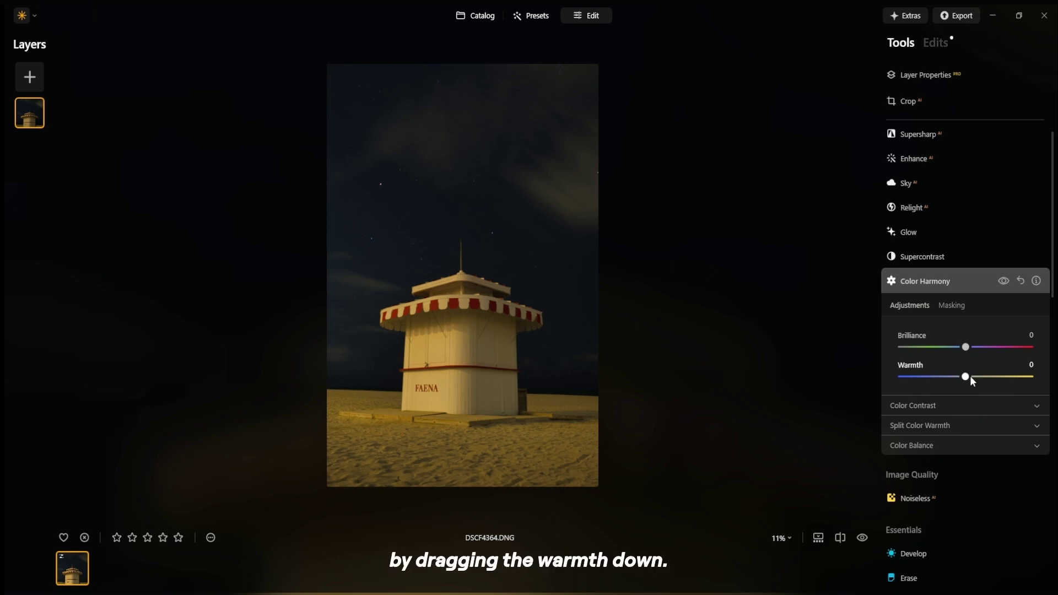
pyautogui.moveTo(949, 382); pyautogui.dragTo(900, 379)
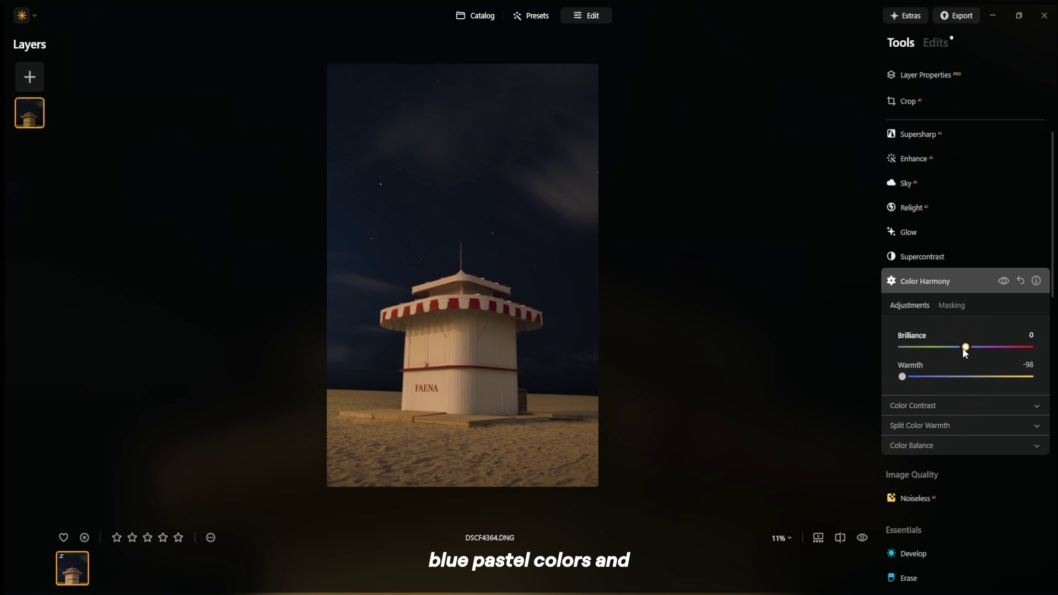
pyautogui.moveTo(967, 349); pyautogui.dragTo(971, 349)
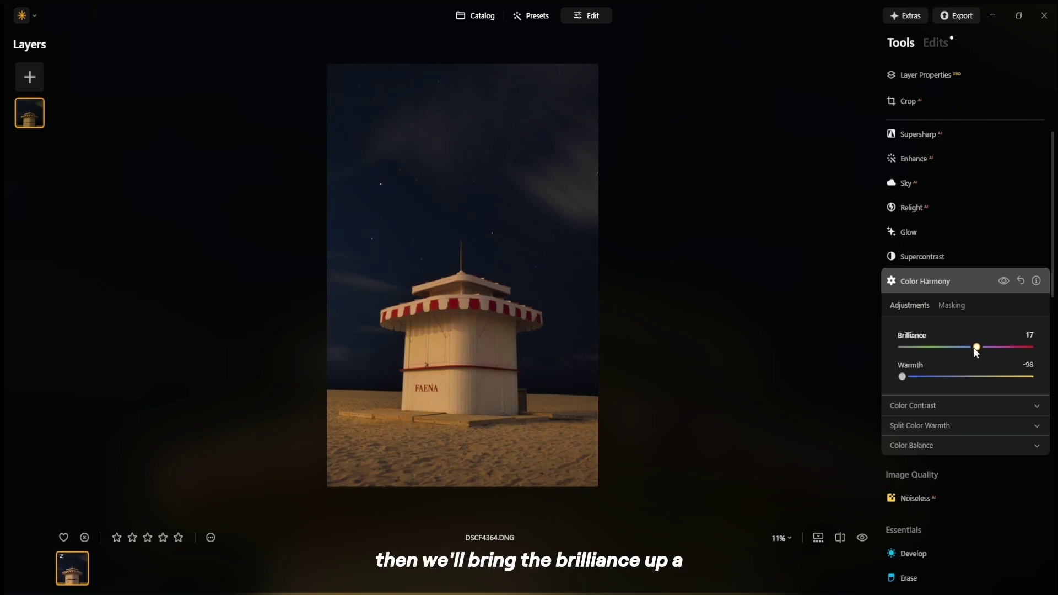
pyautogui.click(931, 406)
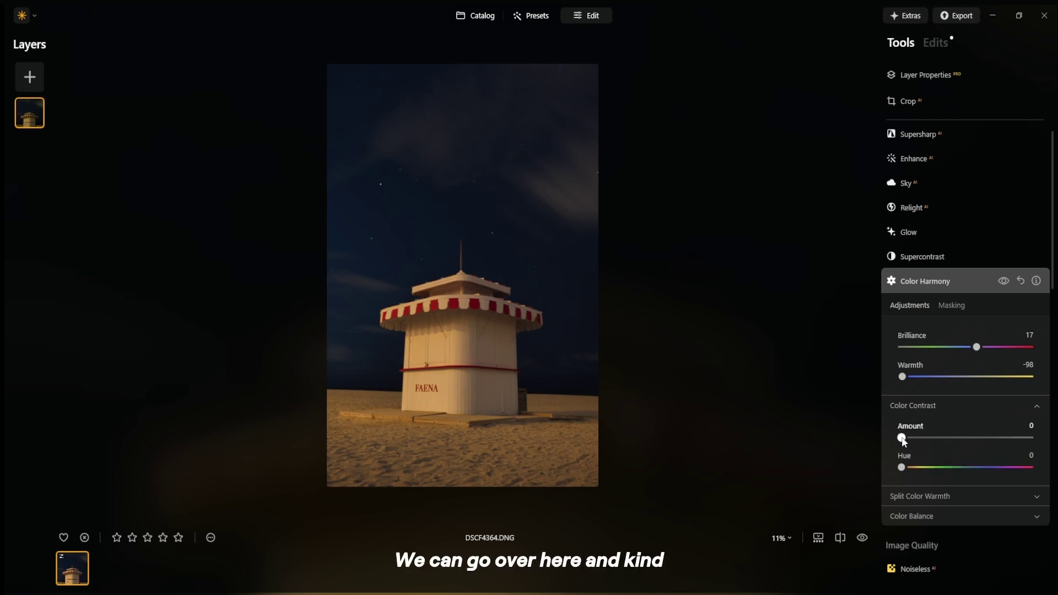
pyautogui.moveTo(903, 439); pyautogui.dragTo(918, 438)
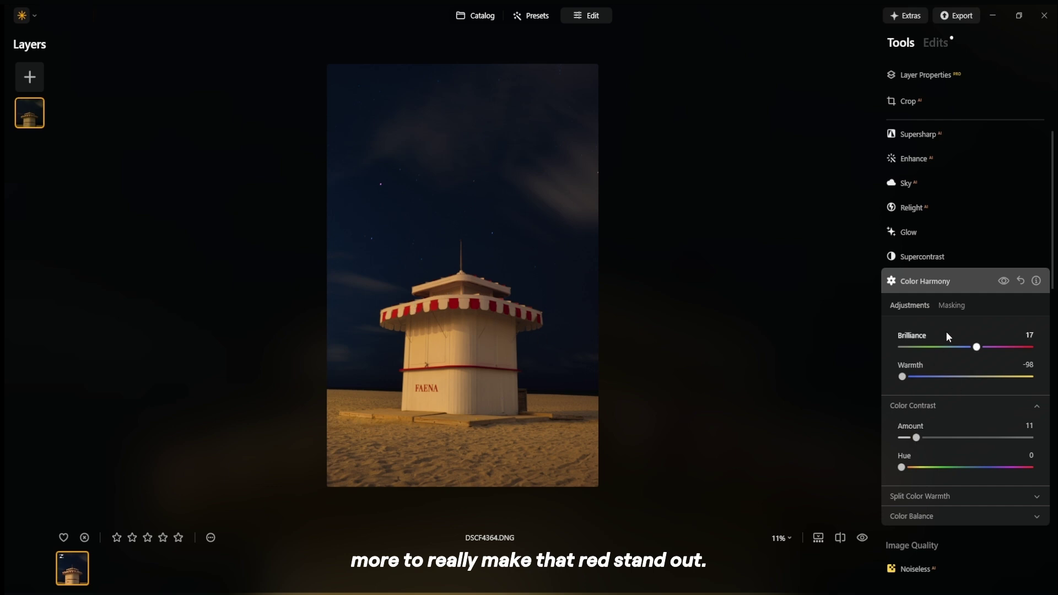
pyautogui.click(950, 283)
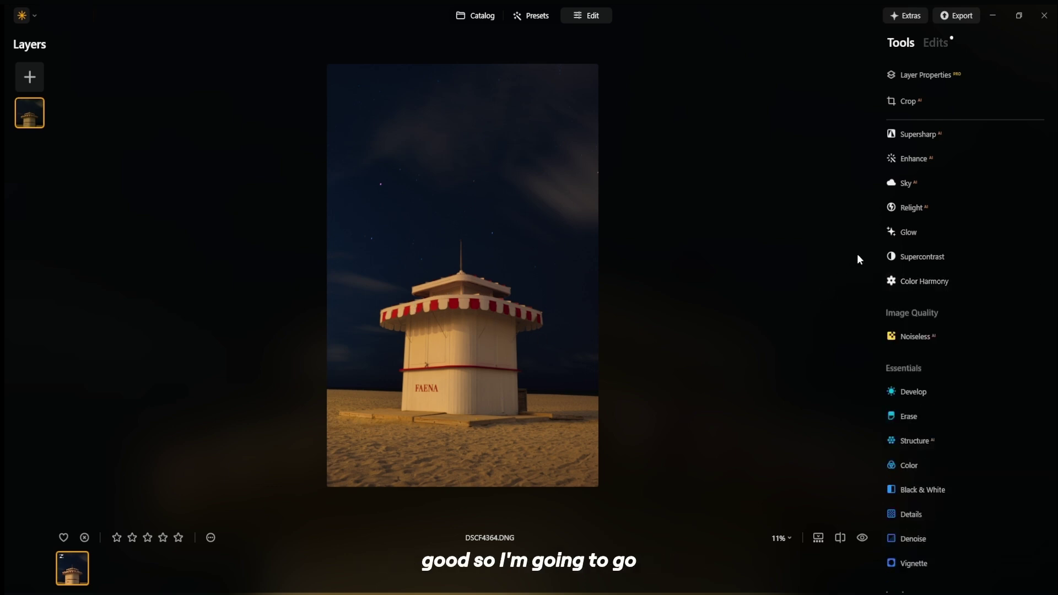
# Apply an Orton Effect Soft glow at Amount 11 and toggle it to compare.
pyautogui.click(907, 233)
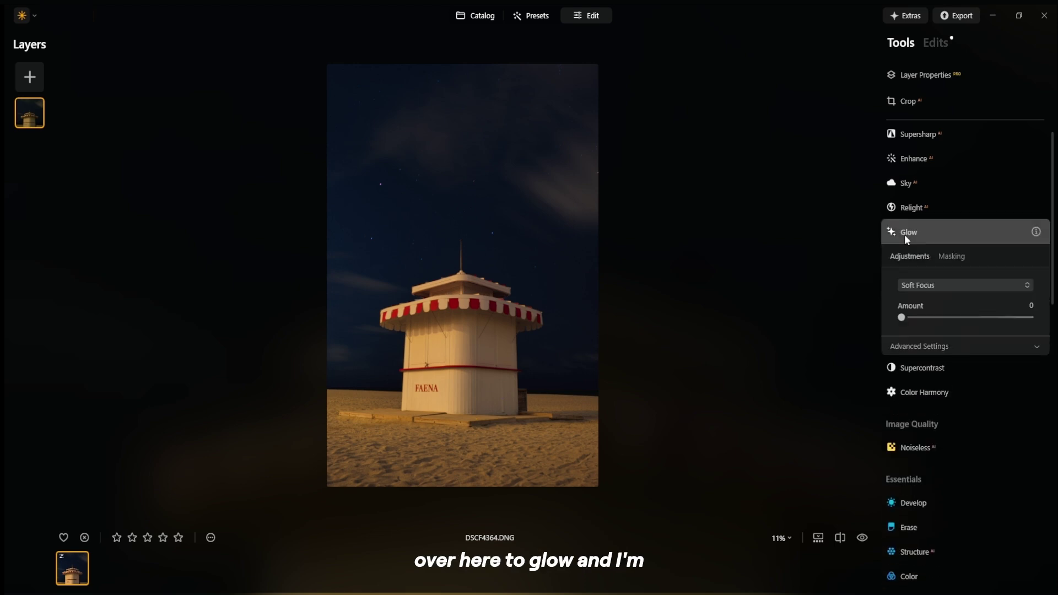
pyautogui.press('Down')
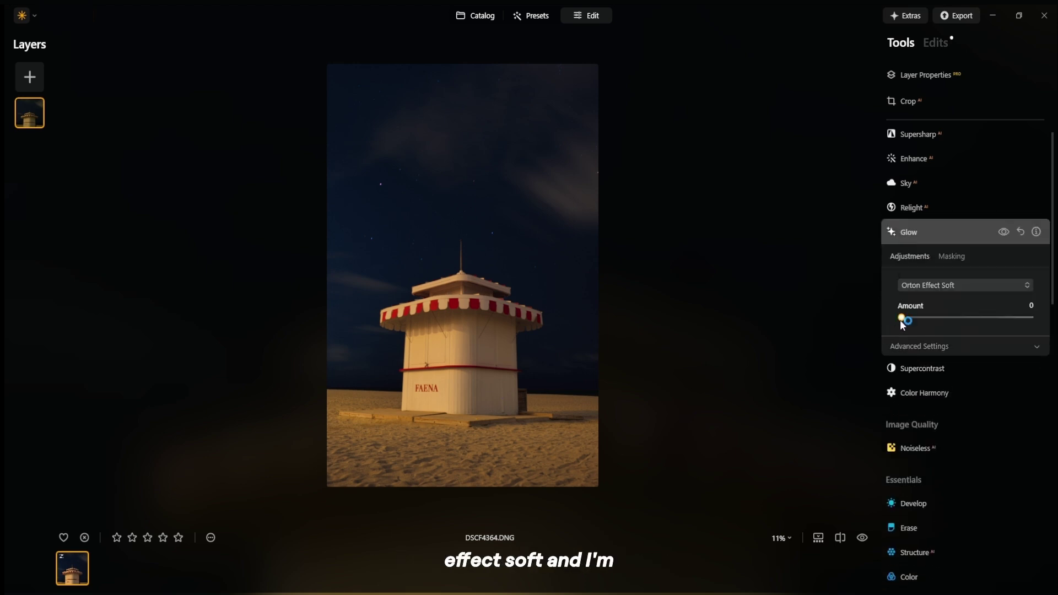
pyautogui.moveTo(908, 323); pyautogui.dragTo(917, 324)
pyautogui.click(1003, 232)
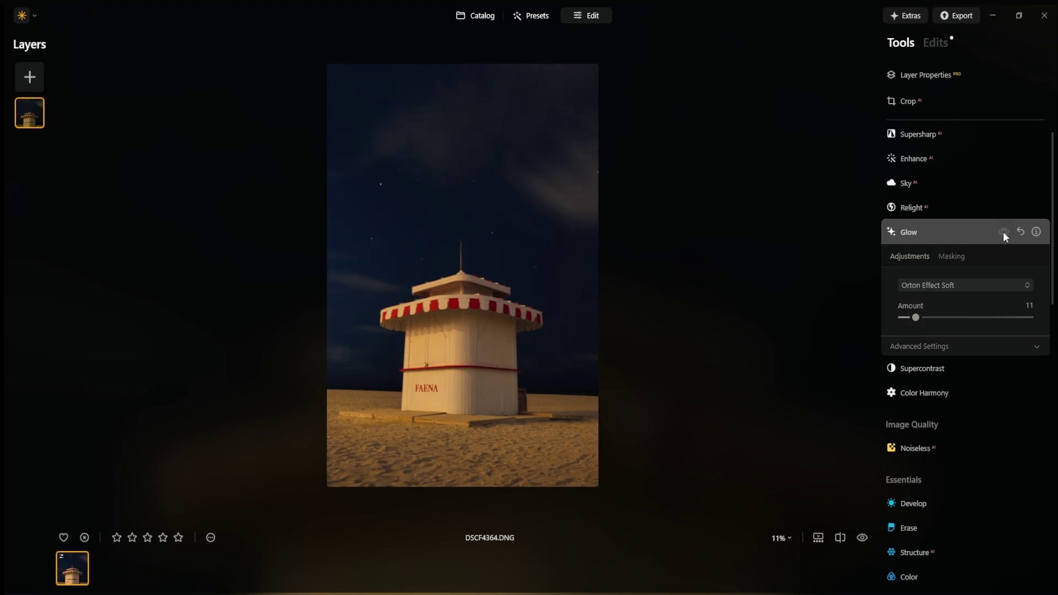
pyautogui.click(1003, 231)
pyautogui.click(1004, 231)
pyautogui.click(1003, 234)
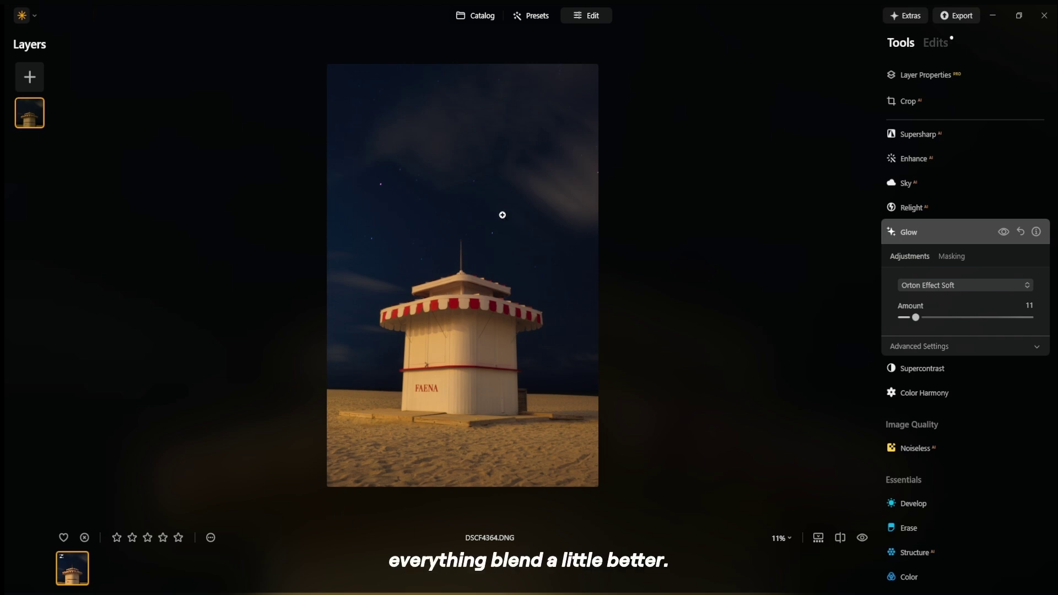
pyautogui.scroll(-5, 926, 316)
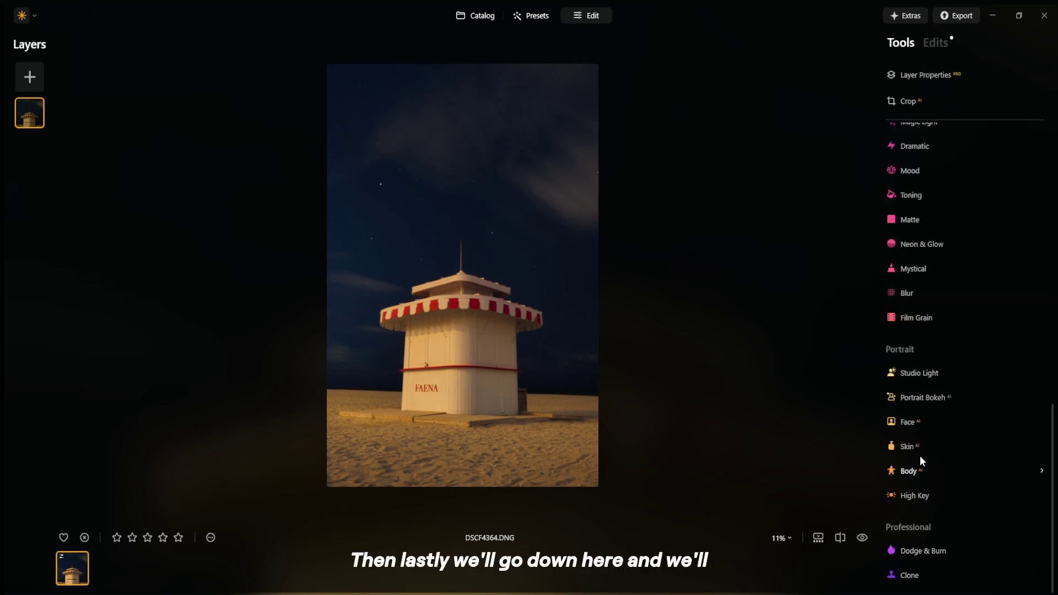
# Mask the Mystical effect with a linear gradient from the sand up to the awning.
pyautogui.click(913, 271)
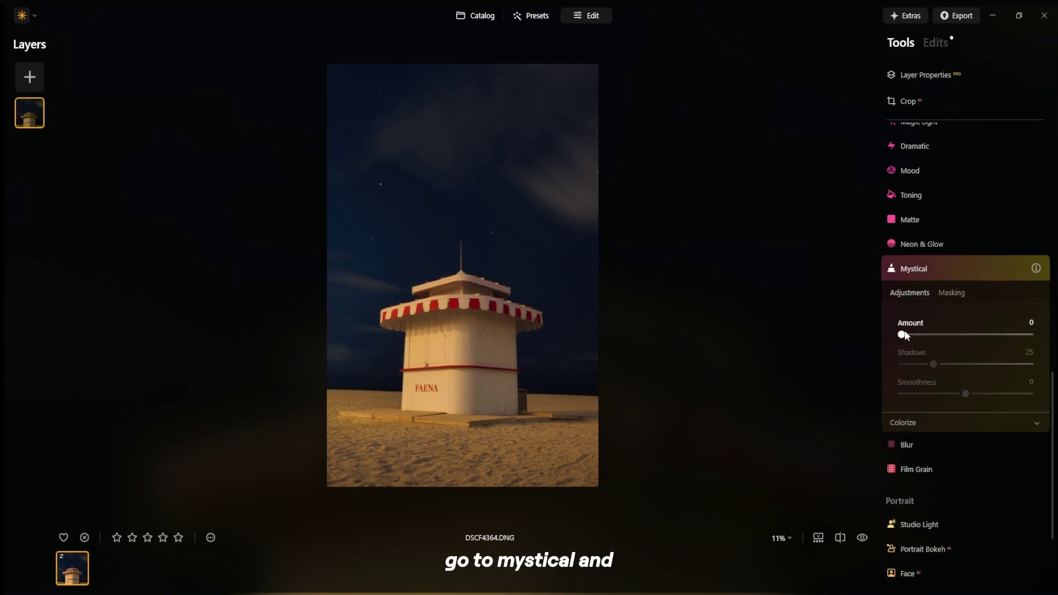
pyautogui.click(948, 293)
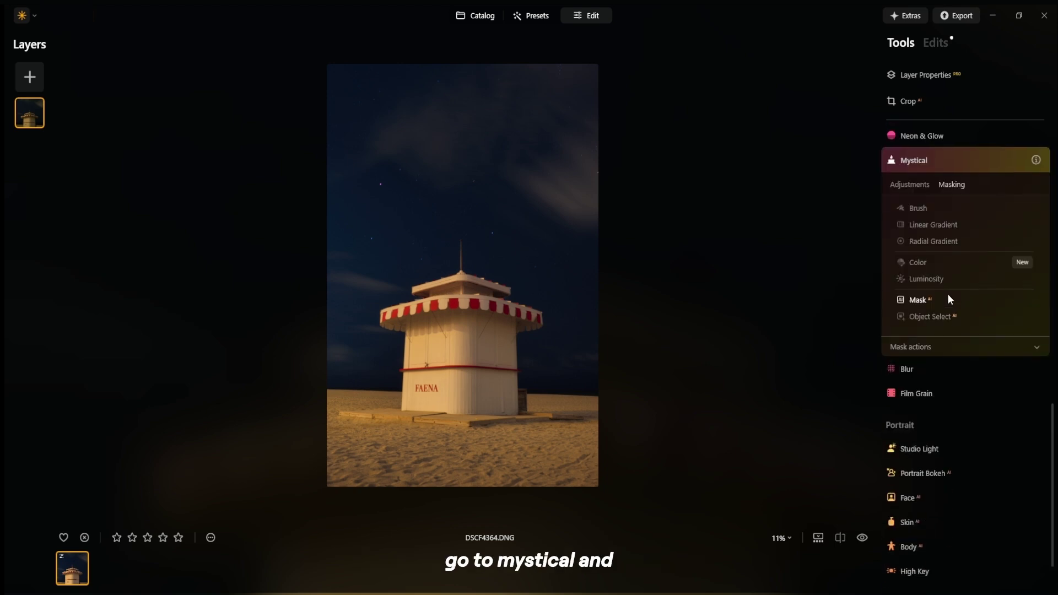
pyautogui.click(911, 224)
pyautogui.moveTo(462, 455); pyautogui.dragTo(469, 270)
pyautogui.moveTo(463, 362); pyautogui.dragTo(457, 364)
# Set Mystical Amount 26, Shadows 42 and Smoothness -61, comparing before and after.
pyautogui.click(904, 212)
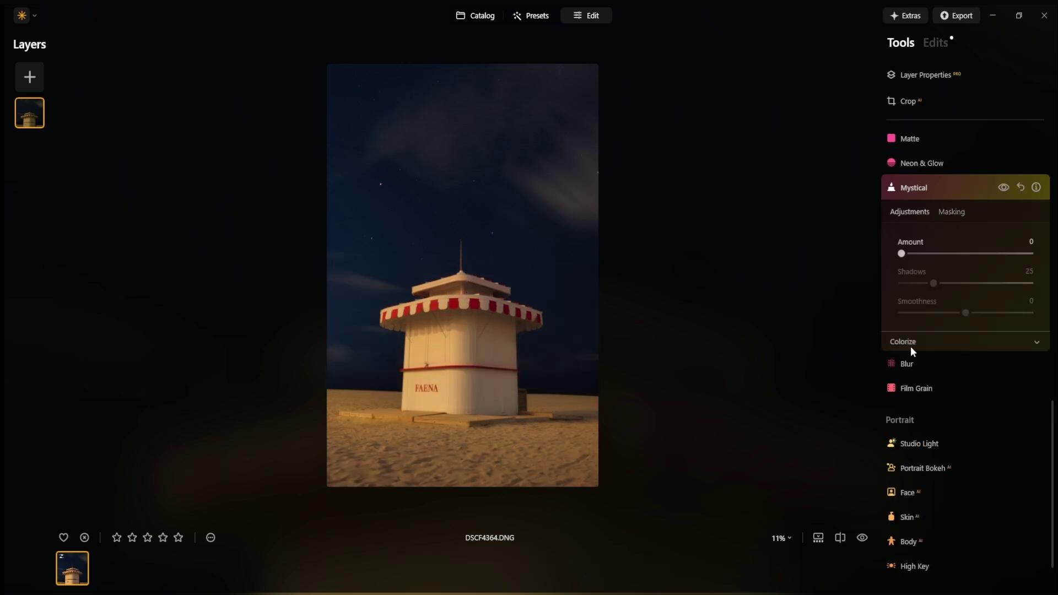
pyautogui.moveTo(905, 254); pyautogui.dragTo(921, 253)
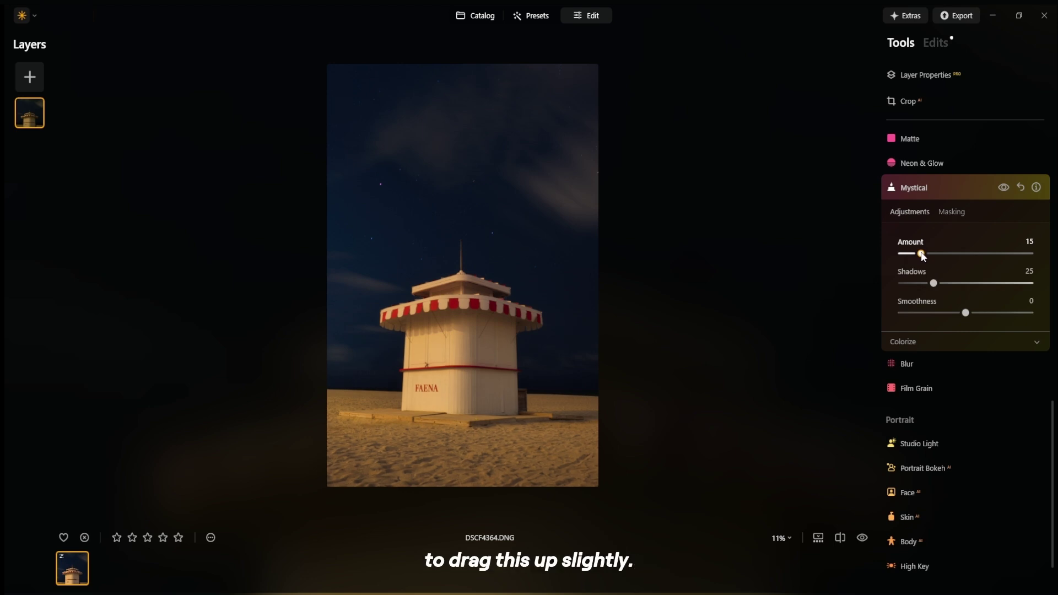
pyautogui.moveTo(938, 313); pyautogui.dragTo(957, 284)
pyautogui.moveTo(921, 254); pyautogui.dragTo(938, 257)
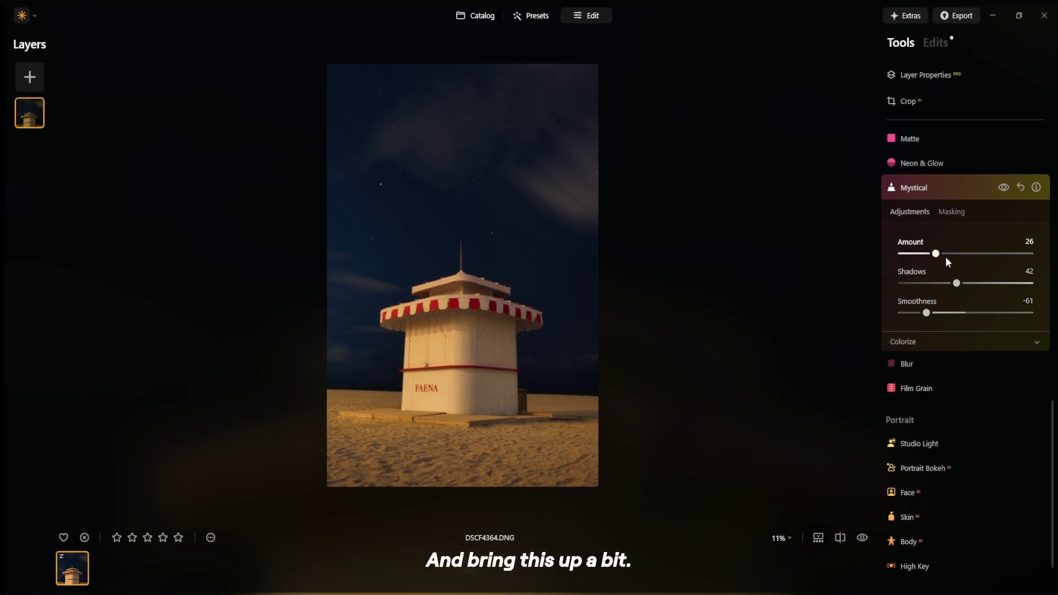
pyautogui.click(1003, 187)
pyautogui.click(1003, 188)
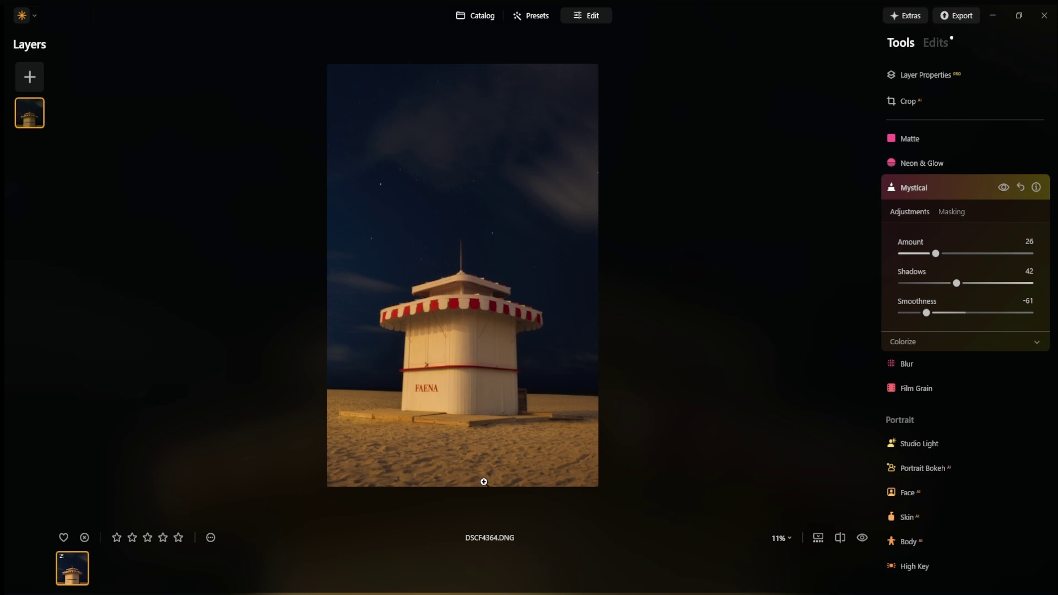
pyautogui.click(937, 187)
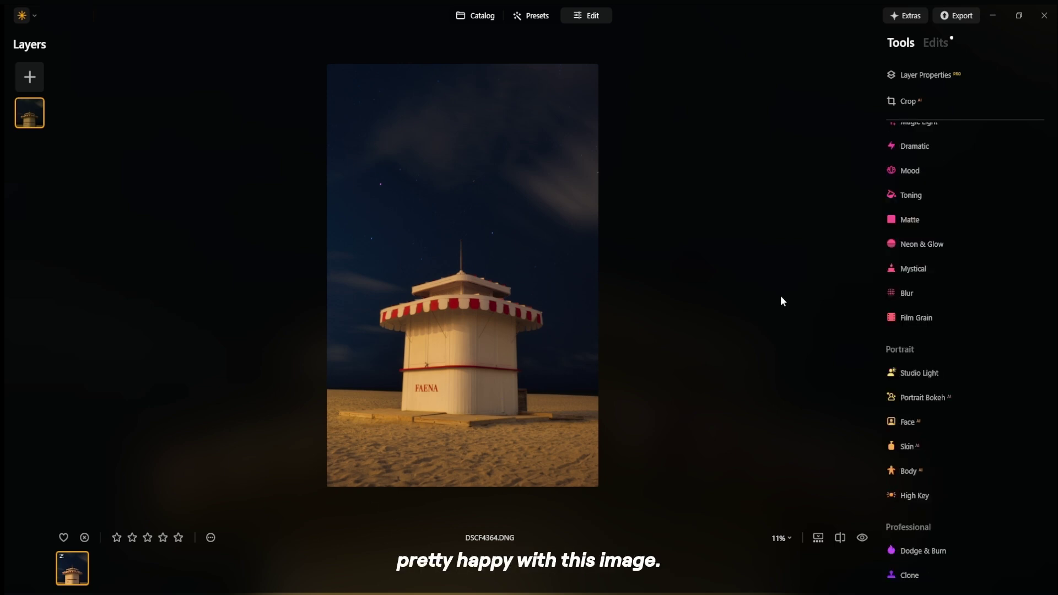
# Show a before/after split and move the divider to compare original and edited versions.
pyautogui.click(840, 539)
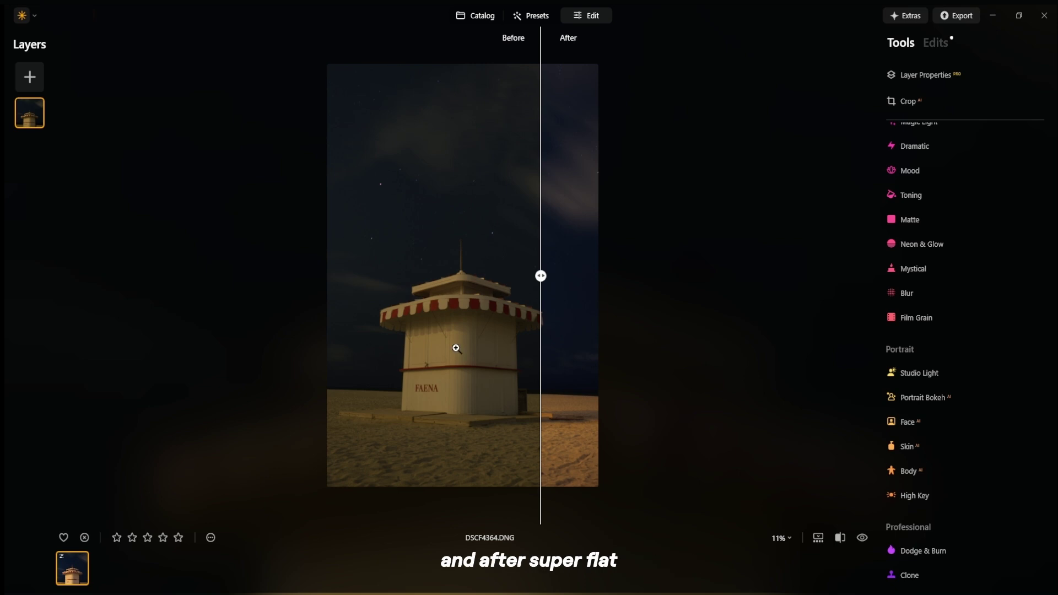
pyautogui.moveTo(542, 276); pyautogui.dragTo(385, 276)
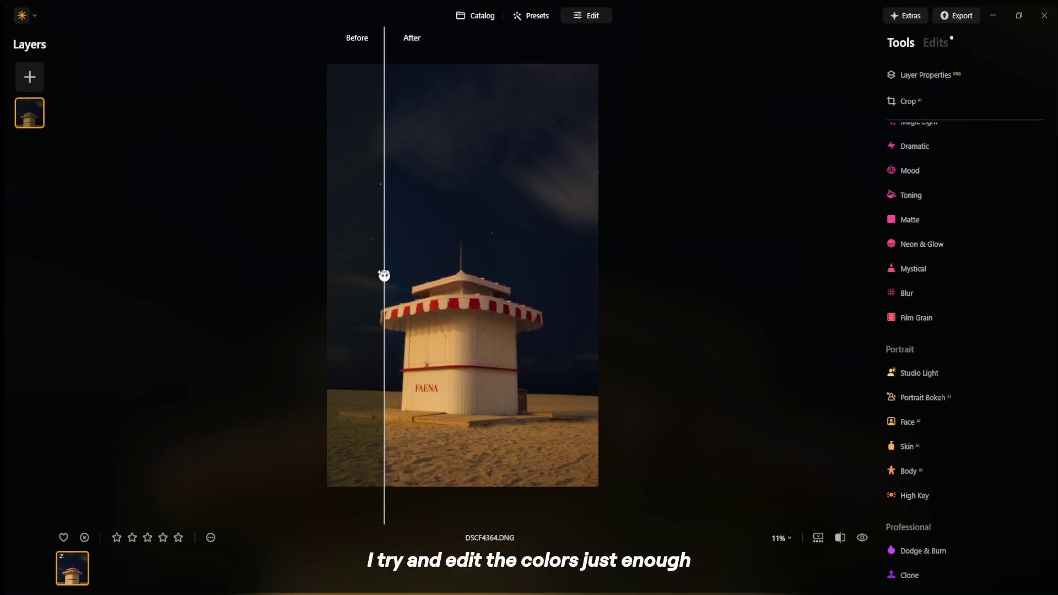
pyautogui.moveTo(384, 276)
pyautogui.mouseDown()
pyautogui.moveTo(484, 276)
pyautogui.moveTo(541, 295)
pyautogui.moveTo(371, 288)
pyautogui.mouseUp()
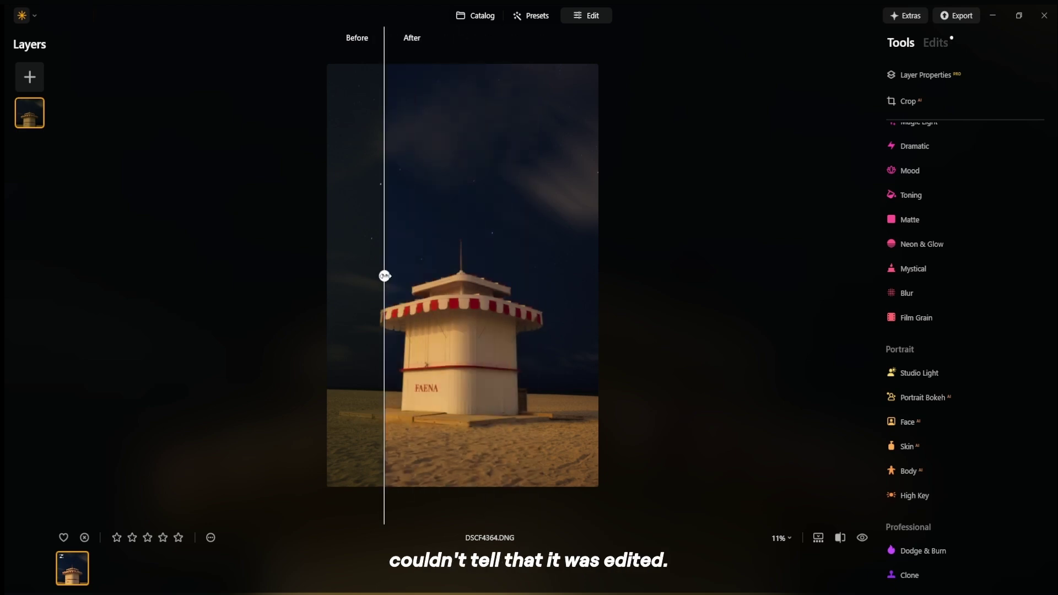
pyautogui.moveTo(384, 275)
pyautogui.mouseDown()
pyautogui.moveTo(568, 297)
pyautogui.moveTo(374, 275)
pyautogui.mouseUp()
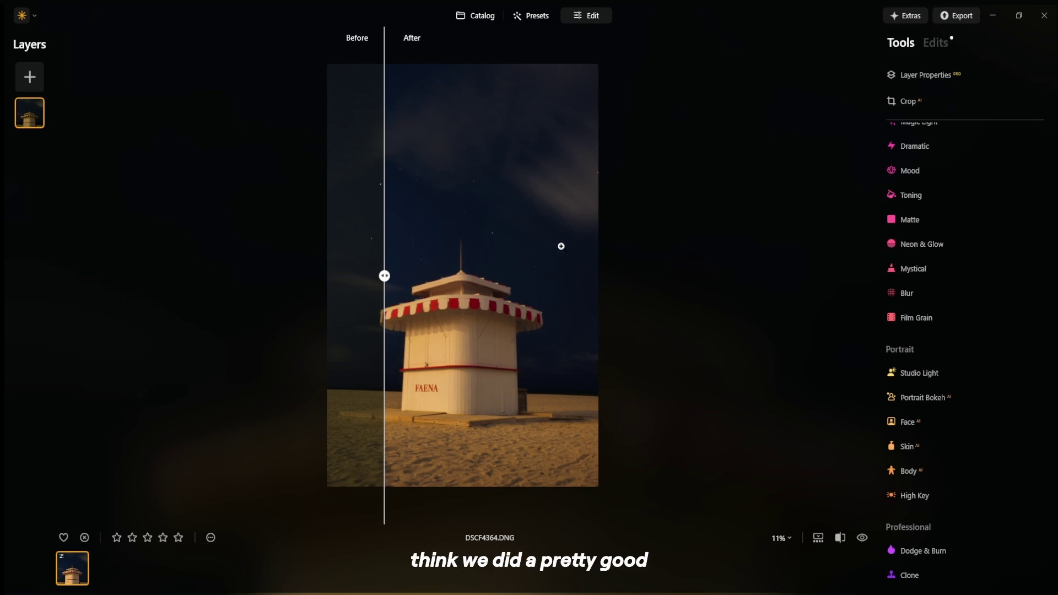